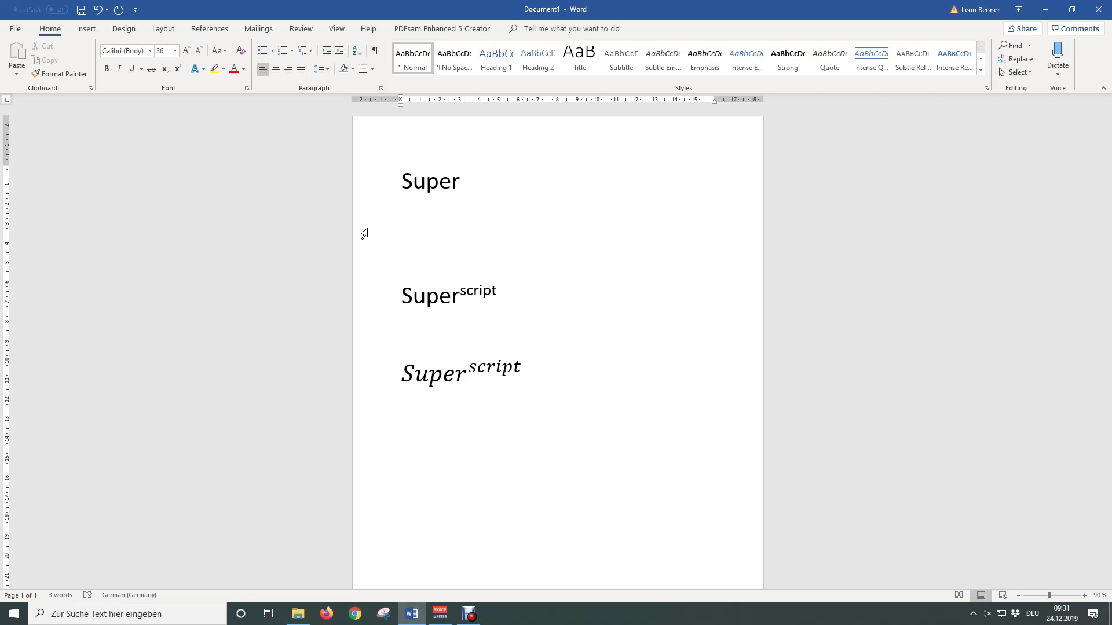
Type 'script' in superscript after 'Super', then turn superscript formatting off.
{"action": "left_click", "coordinate": [175, 72]}
{"action": "key", "text": "ctrl+plus"}
{"action": "type", "text": "s"}
{"action": "type", "text": "cript"}
{"action": "left_click", "coordinate": [180, 72]}
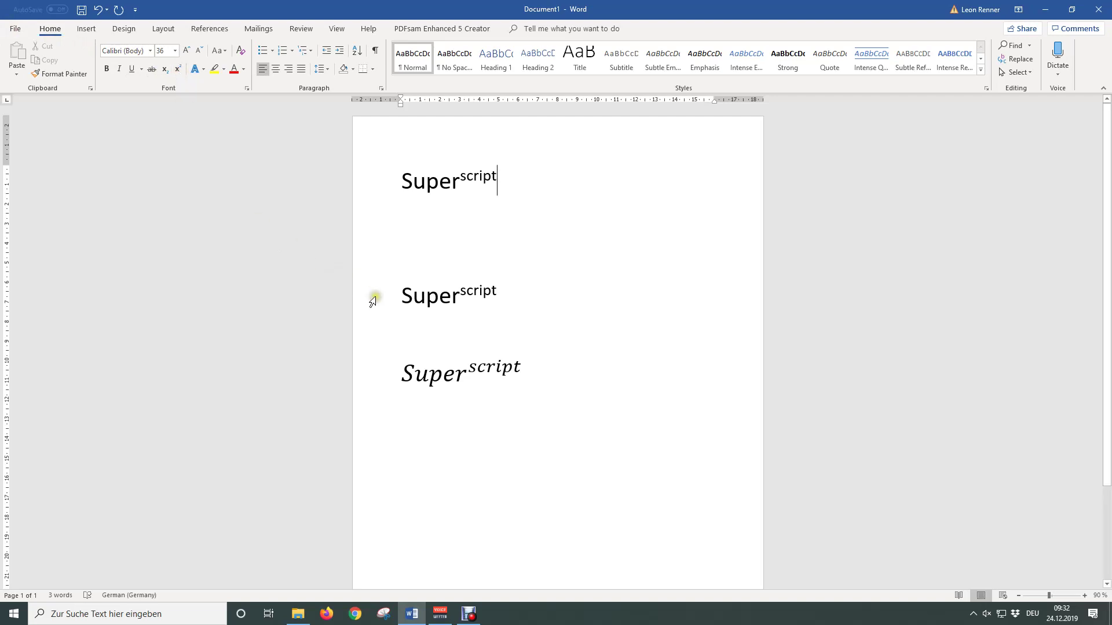
Insert a blank equation on a new line below the first 'Superscript'.
{"action": "key", "text": "Return"}
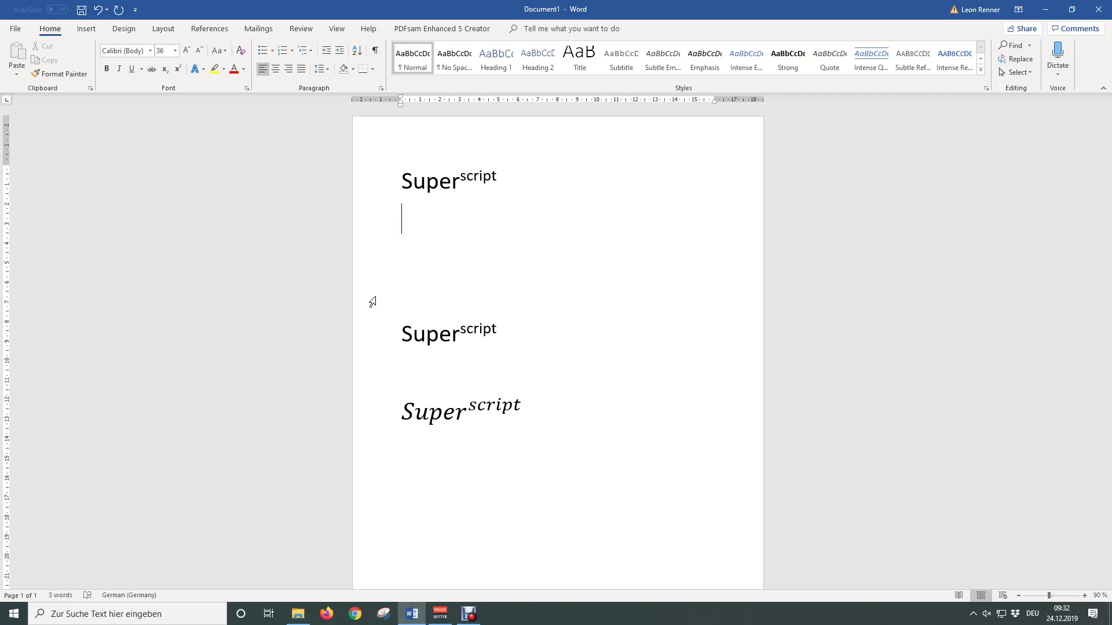
{"action": "left_click", "coordinate": [86, 28]}
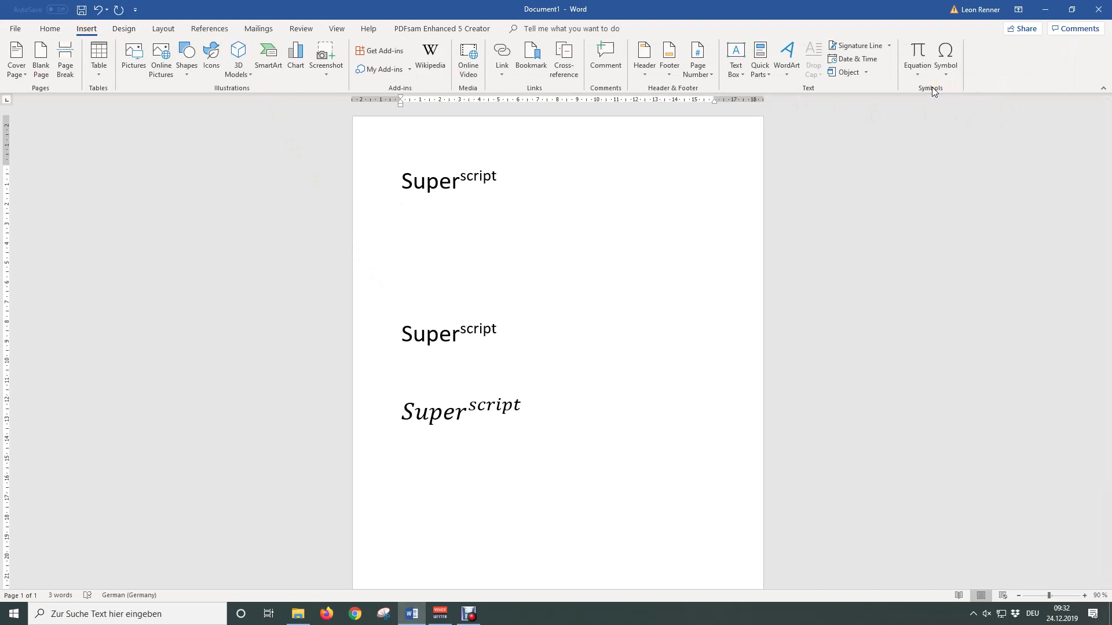
{"action": "left_click", "coordinate": [914, 50]}
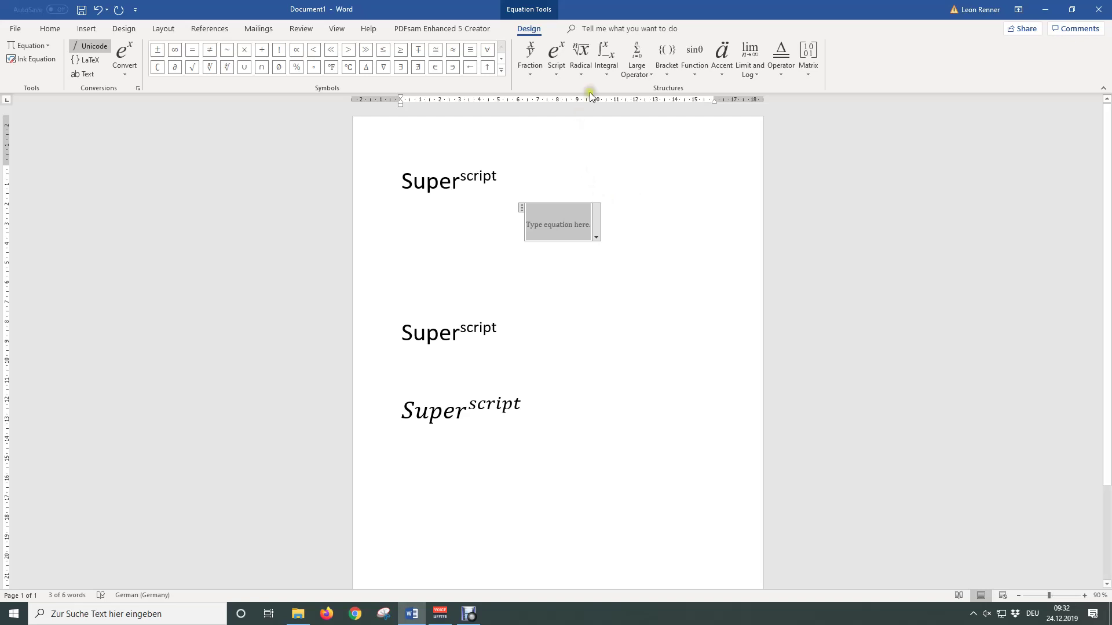
Build a superscript equation with 'Super' as the base and 'script' as the exponent.
{"action": "left_click", "coordinate": [555, 70]}
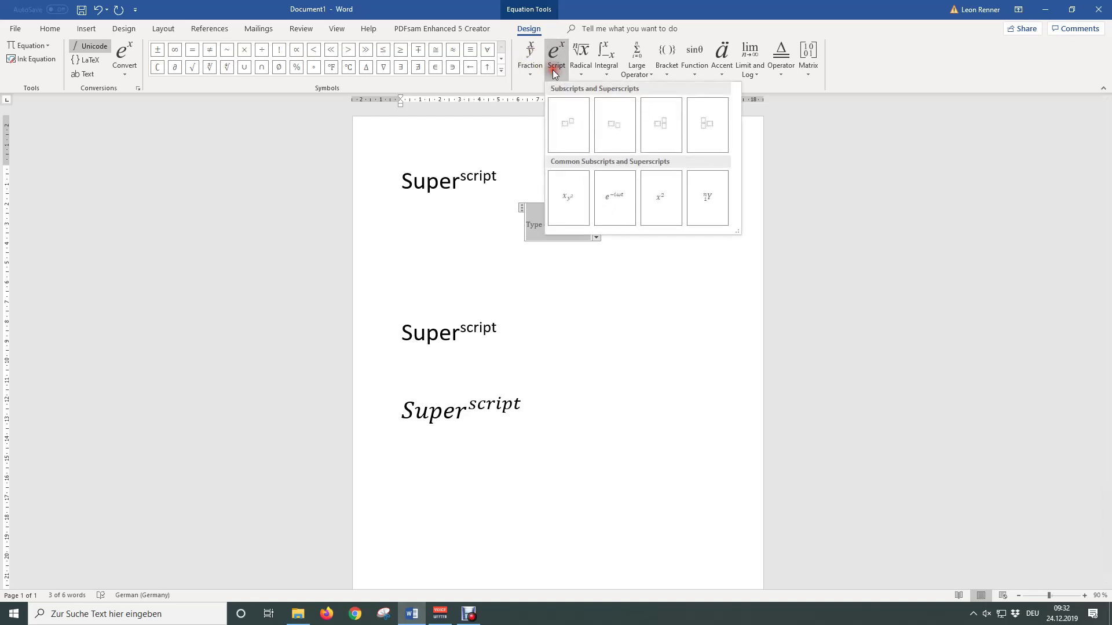
{"action": "left_click", "coordinate": [569, 123]}
{"action": "left_click", "coordinate": [550, 219]}
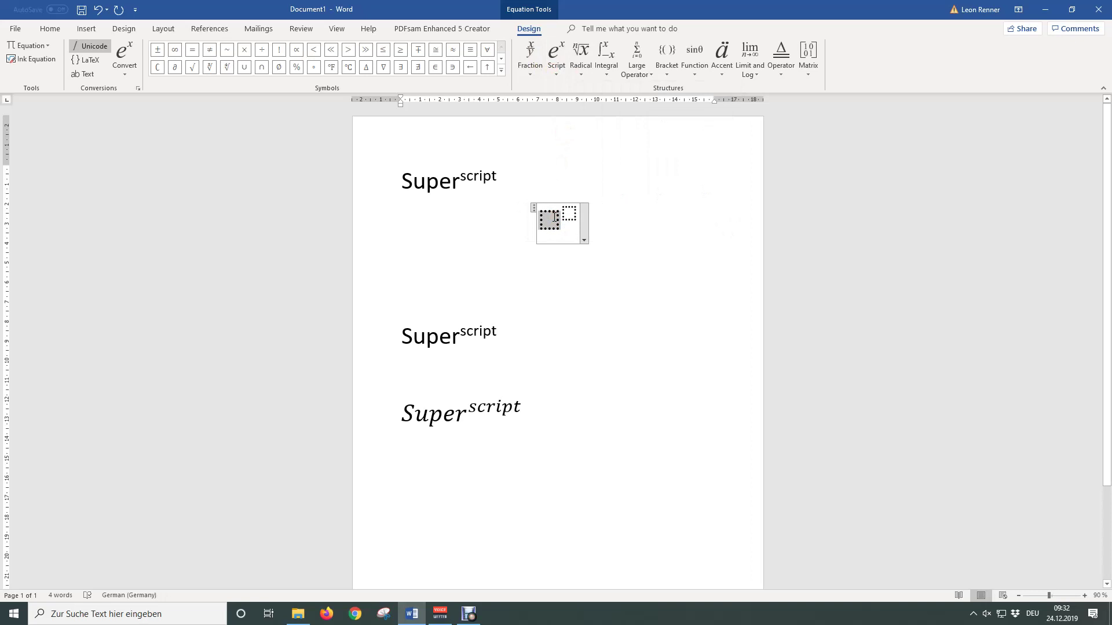
{"action": "type", "text": "Super"}
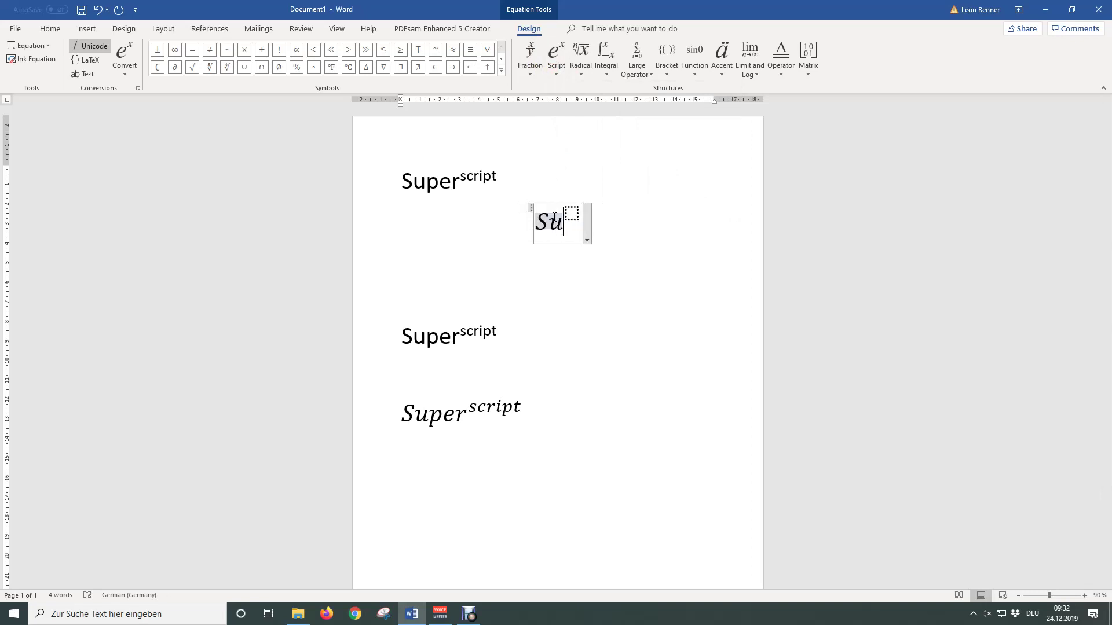
{"action": "key", "text": "Right"}
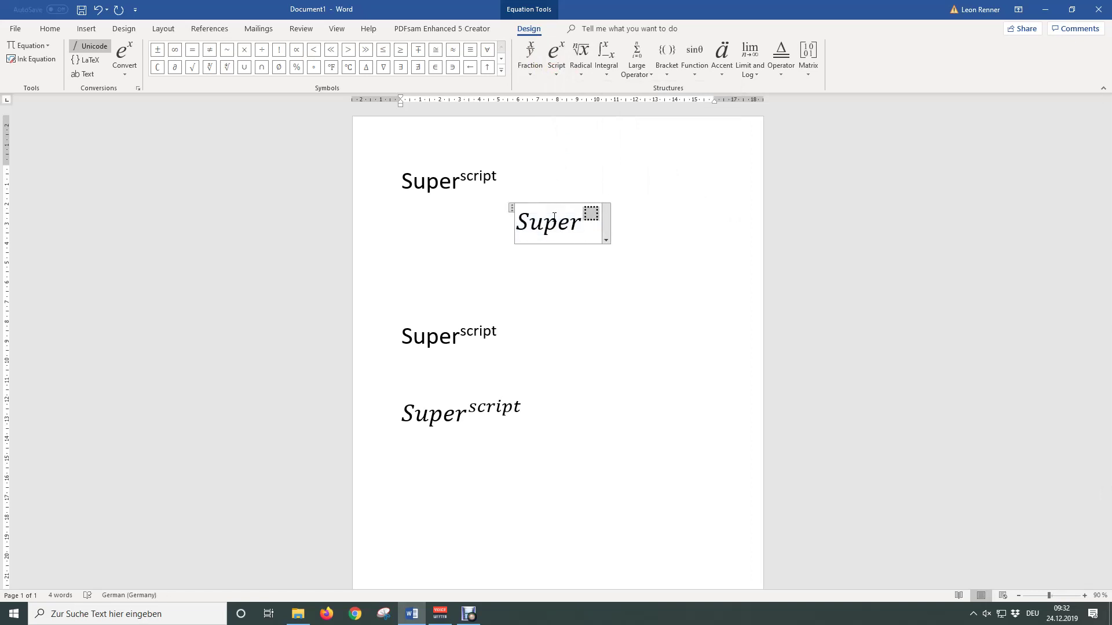
{"action": "type", "text": "script"}
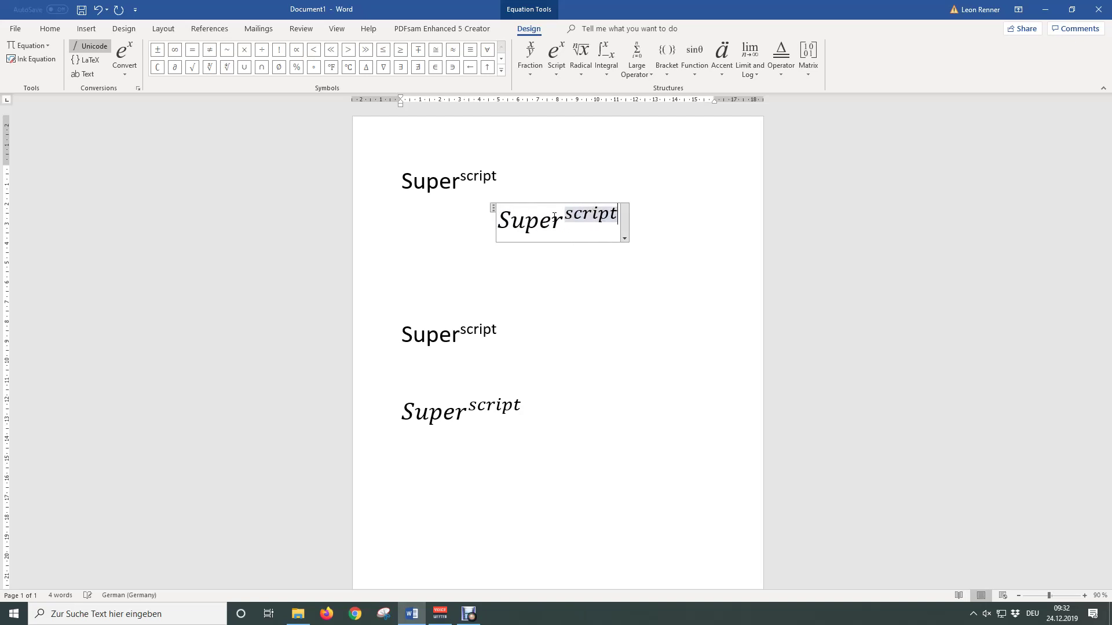